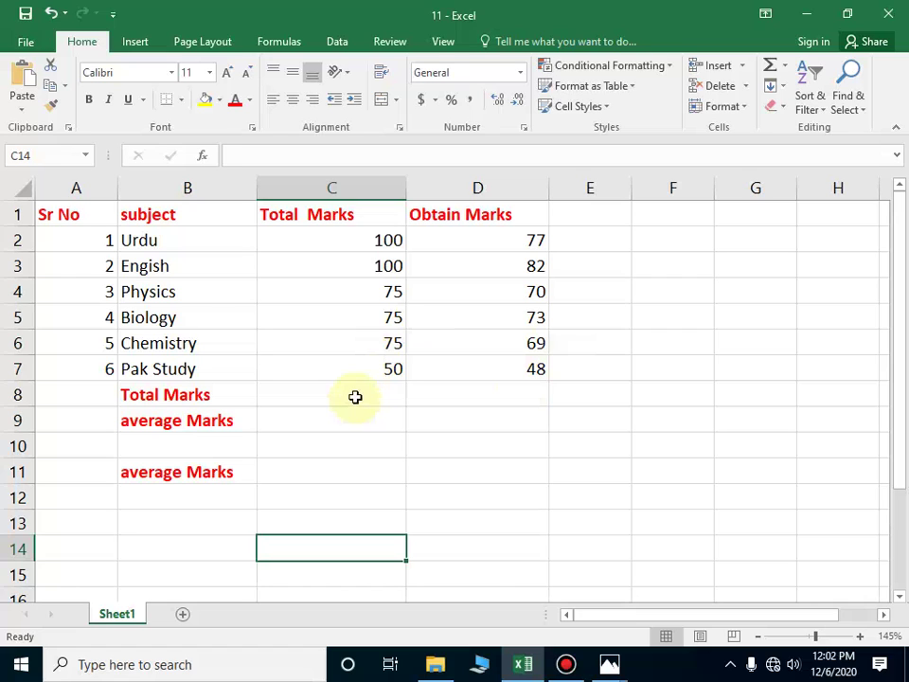
Enter the formula =sum(c2:c7) in cell C8 to total the Total Marks column.
left_click(355, 397)
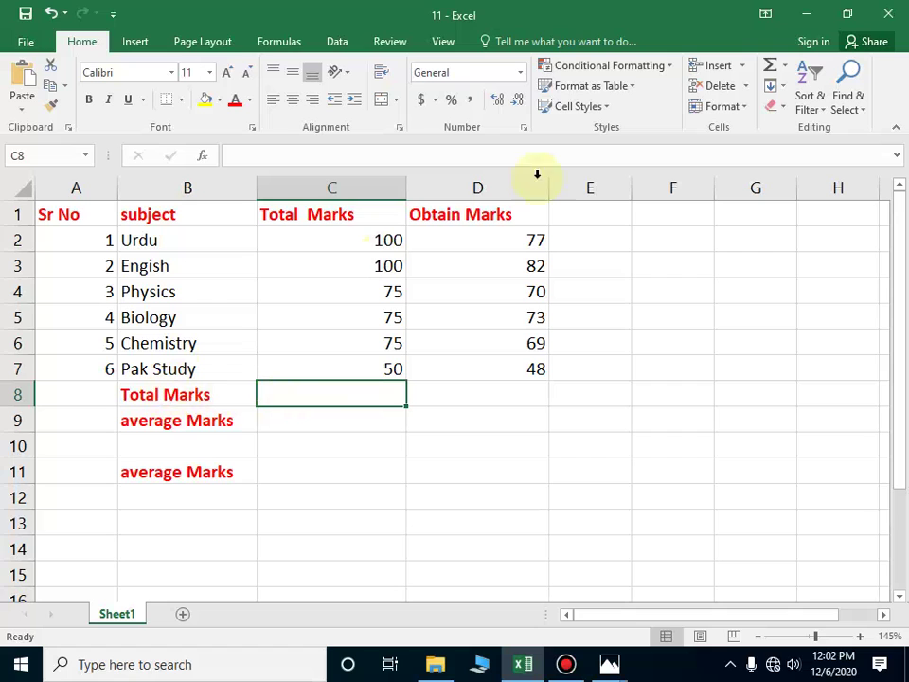
left_click(316, 154)
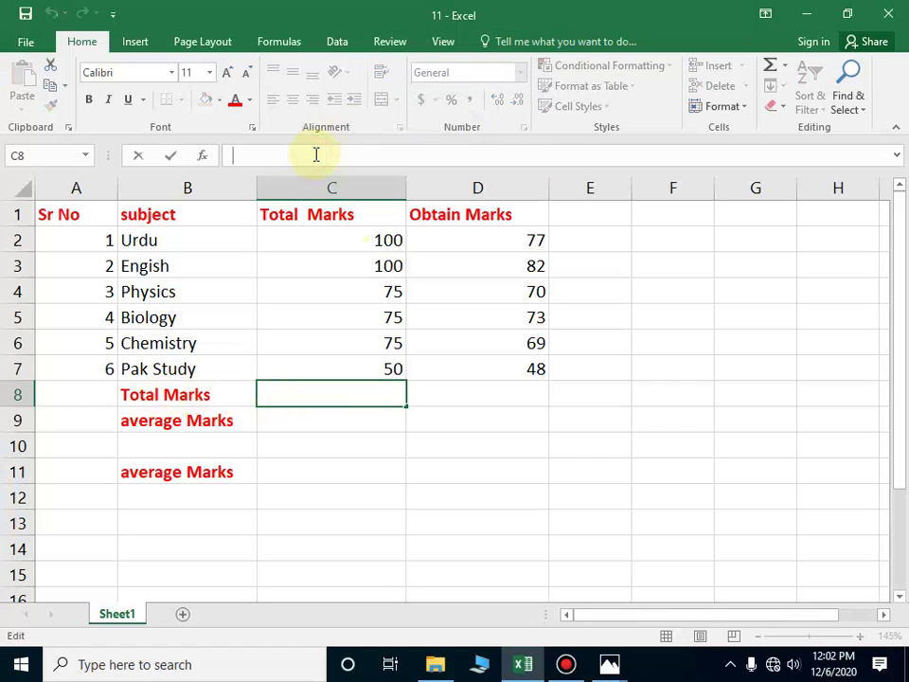
type("=")
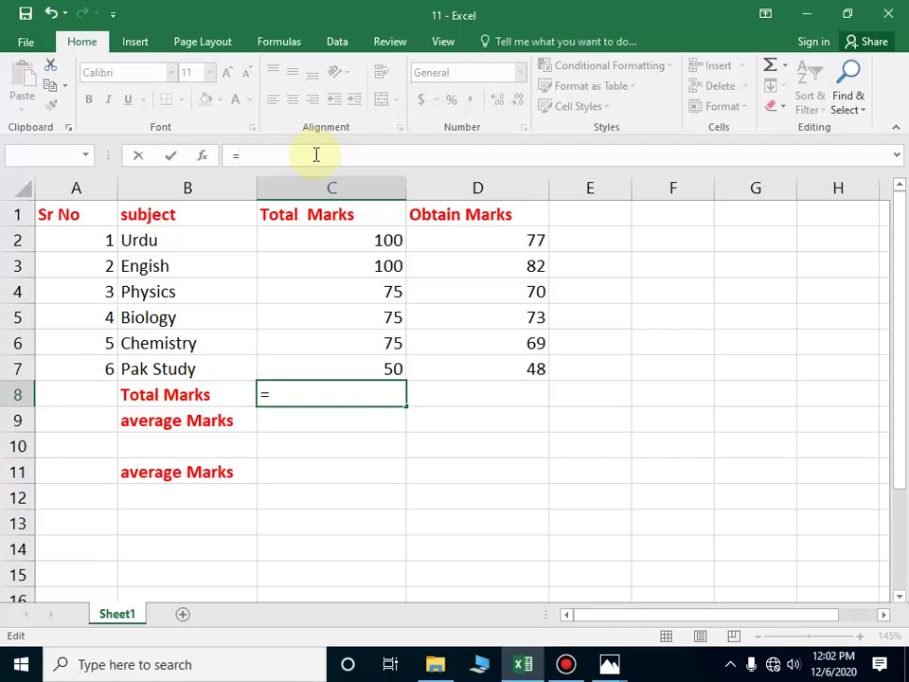
type("sum")
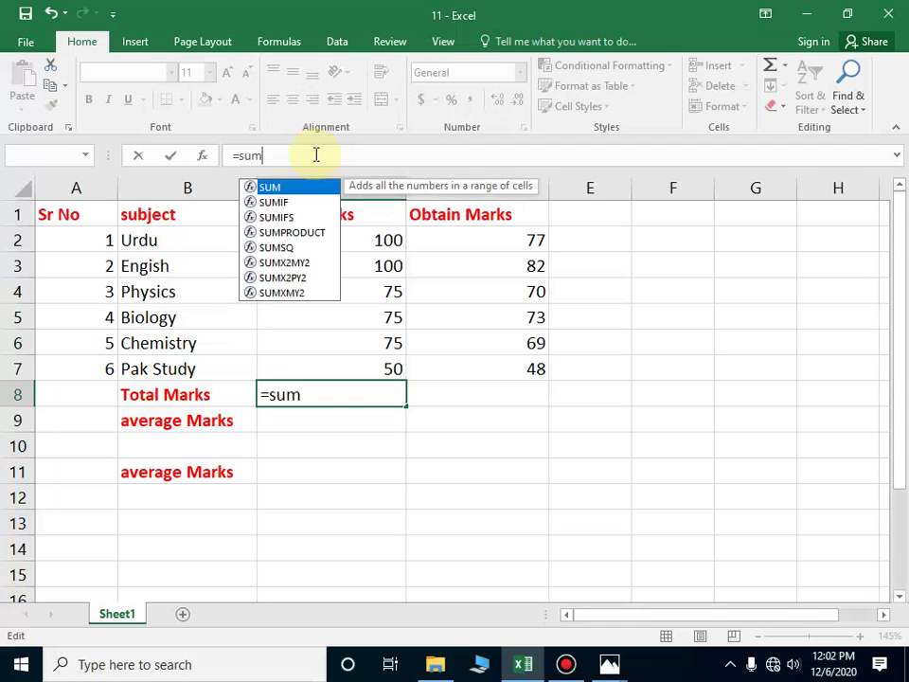
type("()")
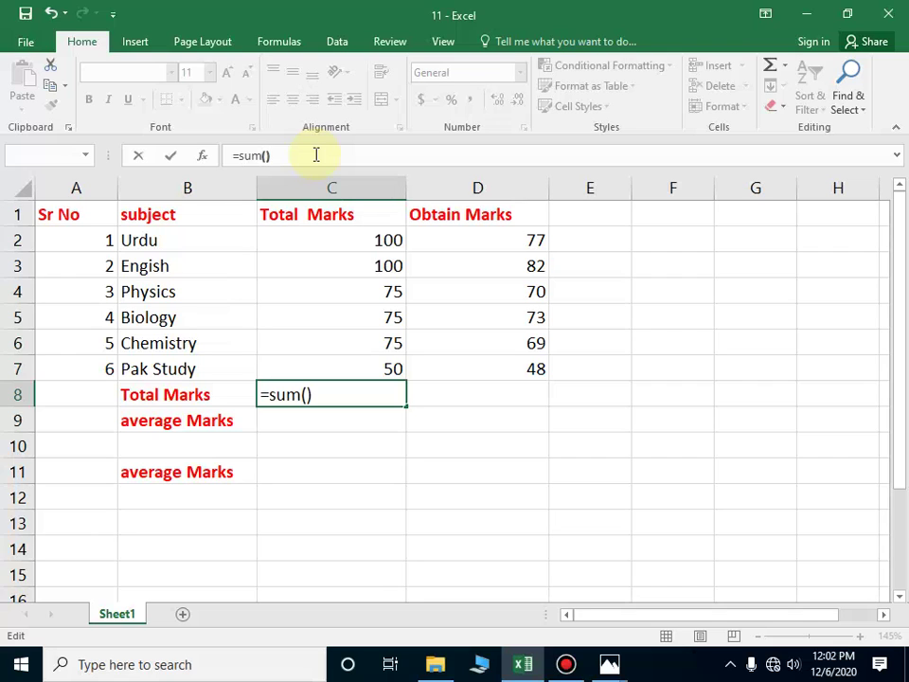
left_click(316, 154)
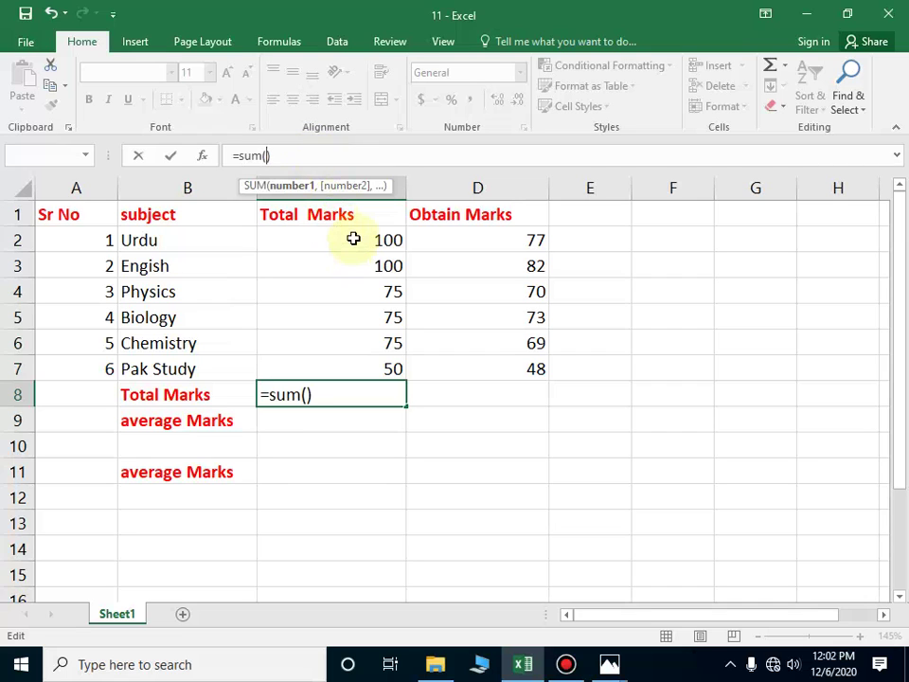
type("c2")
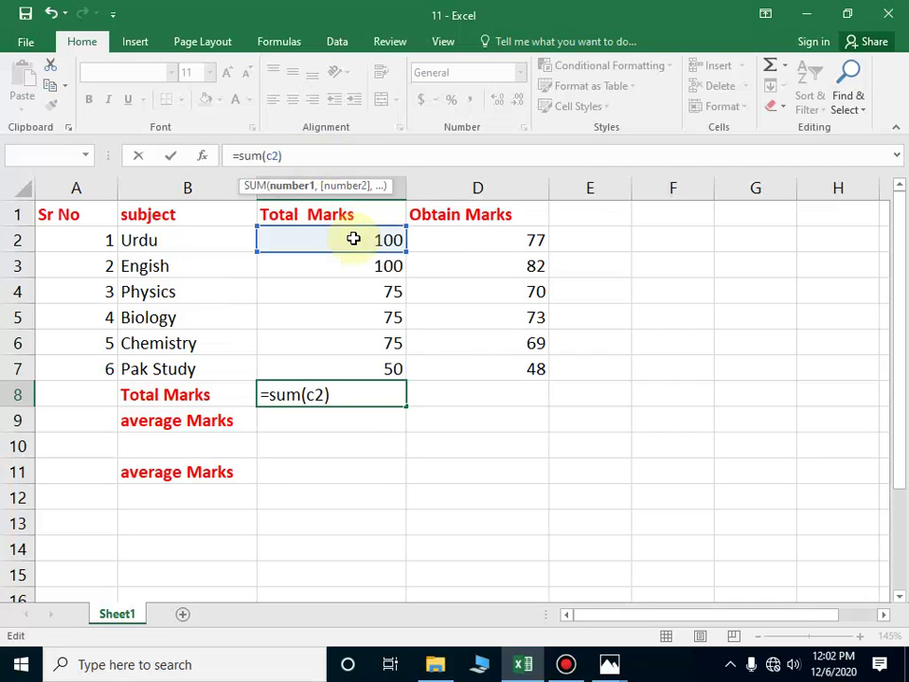
type("\"")
key("BackSpace")
type(":c")
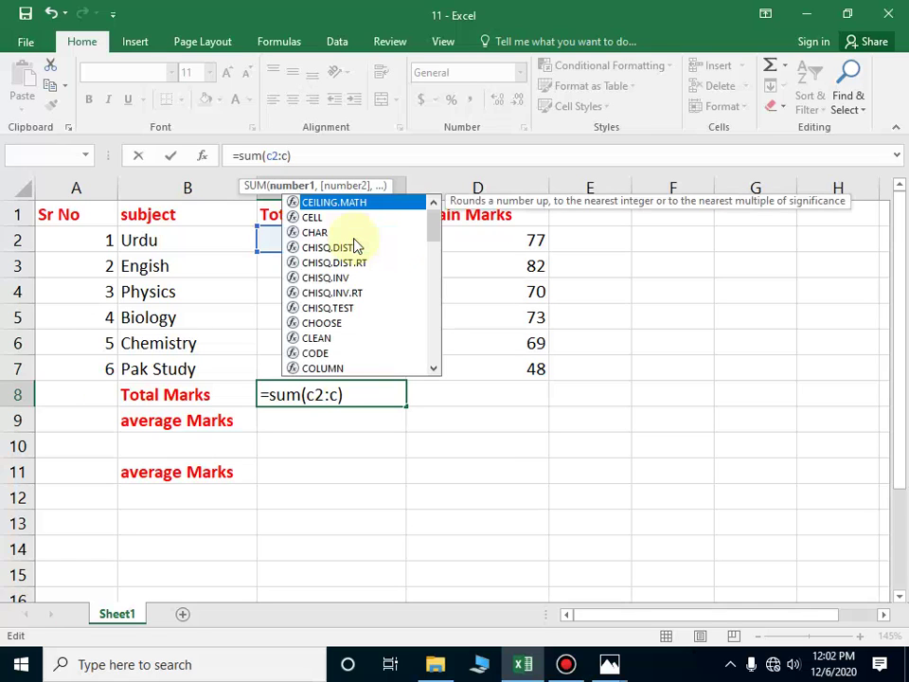
type("7")
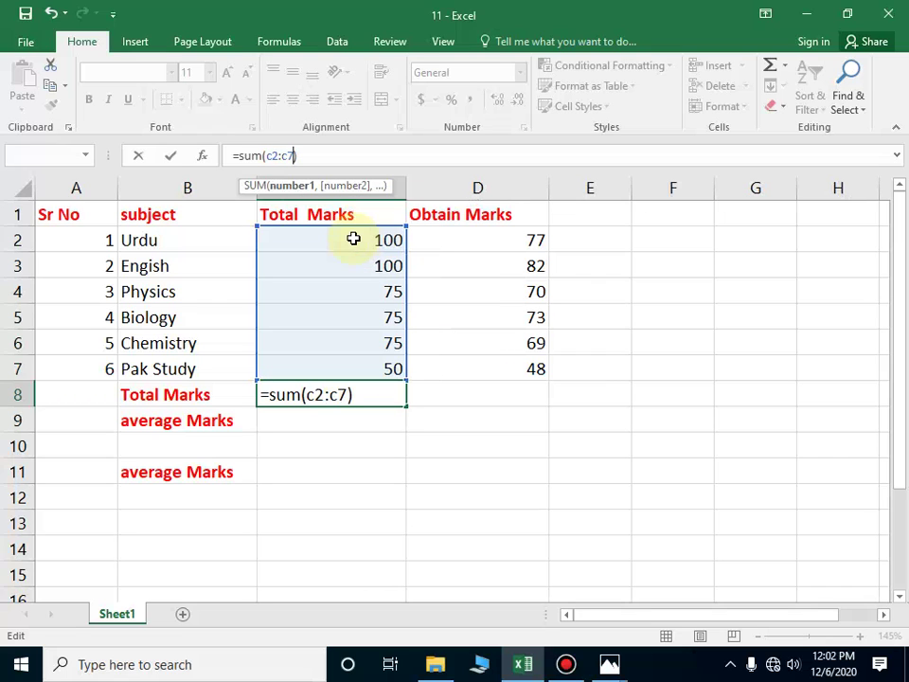
key("Return")
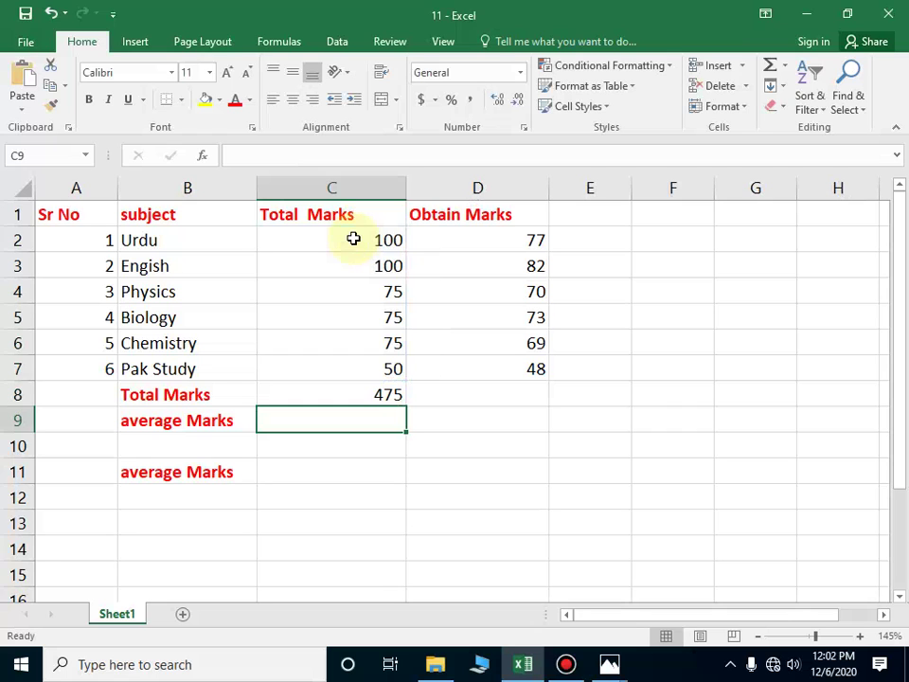
Enter the formula =sum(d2:d7) in cell D8 to total the Obtain Marks column.
left_click(464, 231)
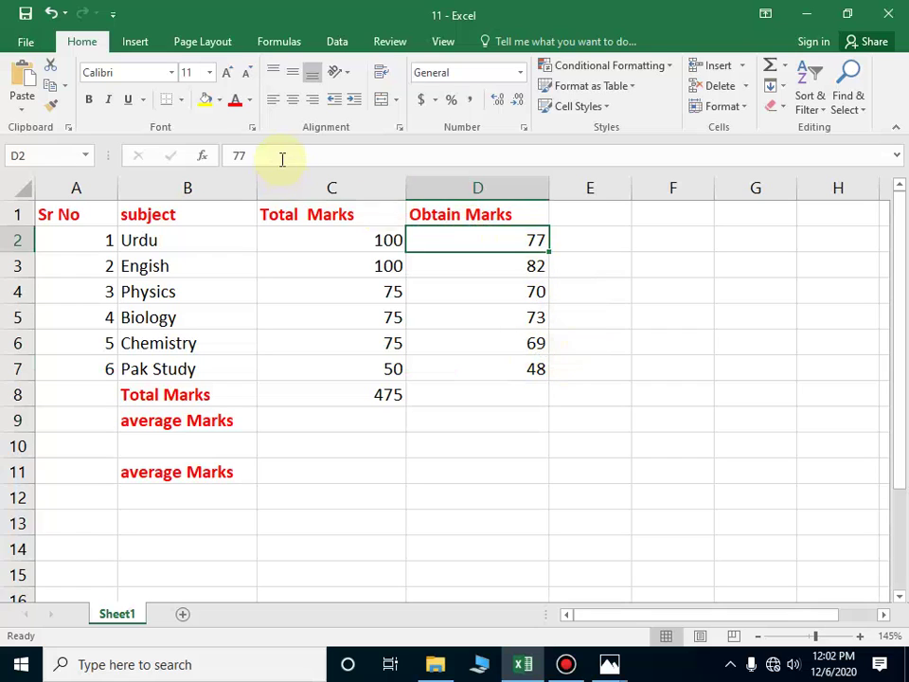
left_click(486, 397)
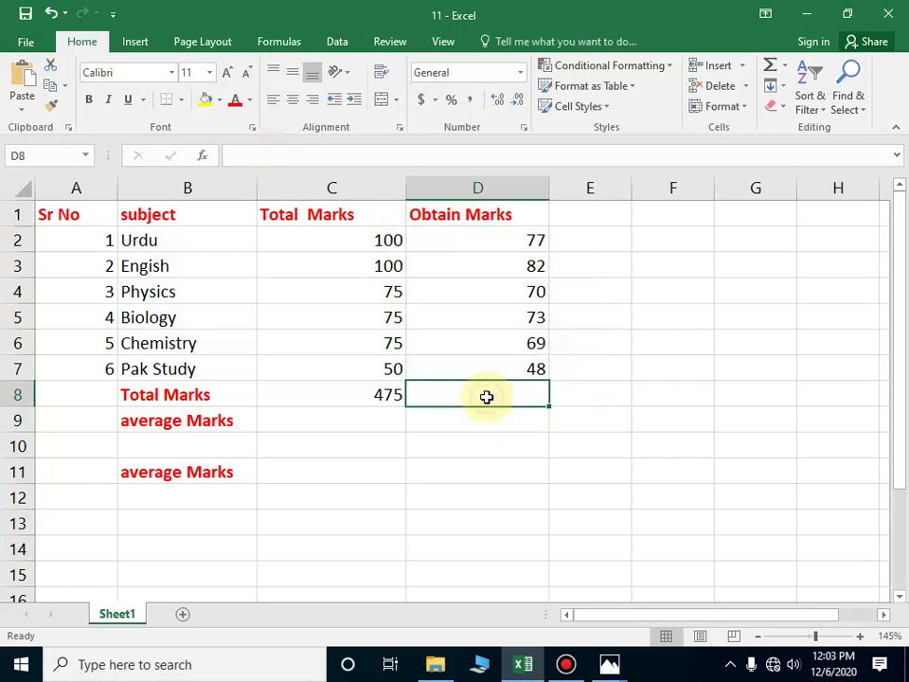
left_click(267, 149)
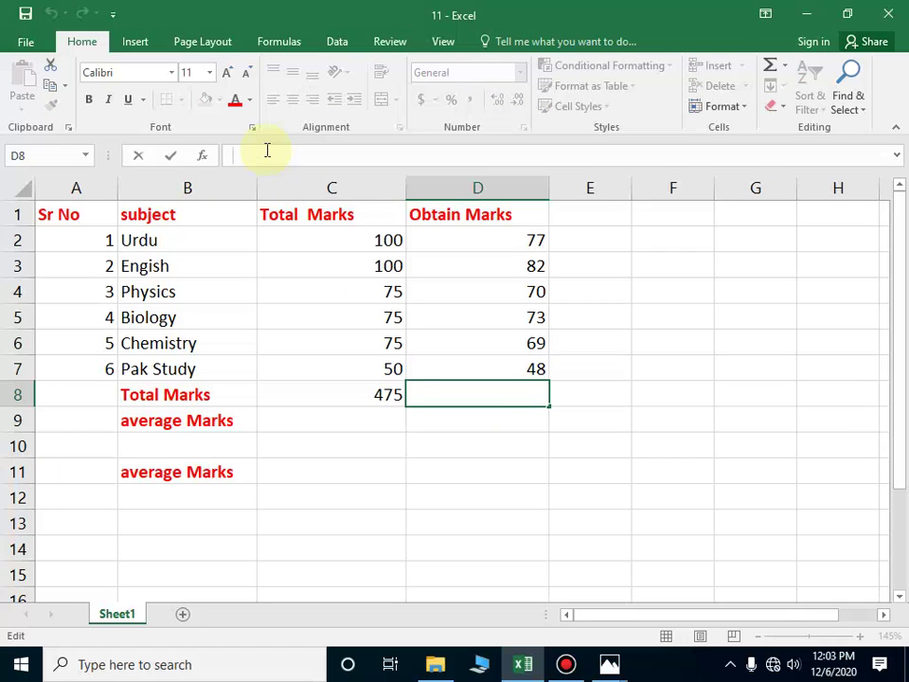
type("=s")
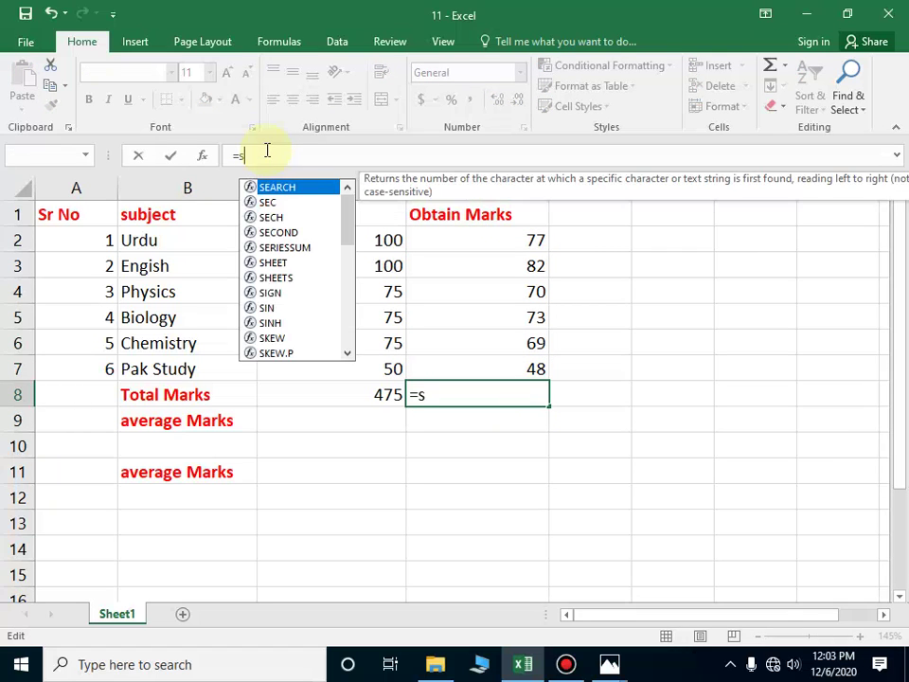
type("um()")
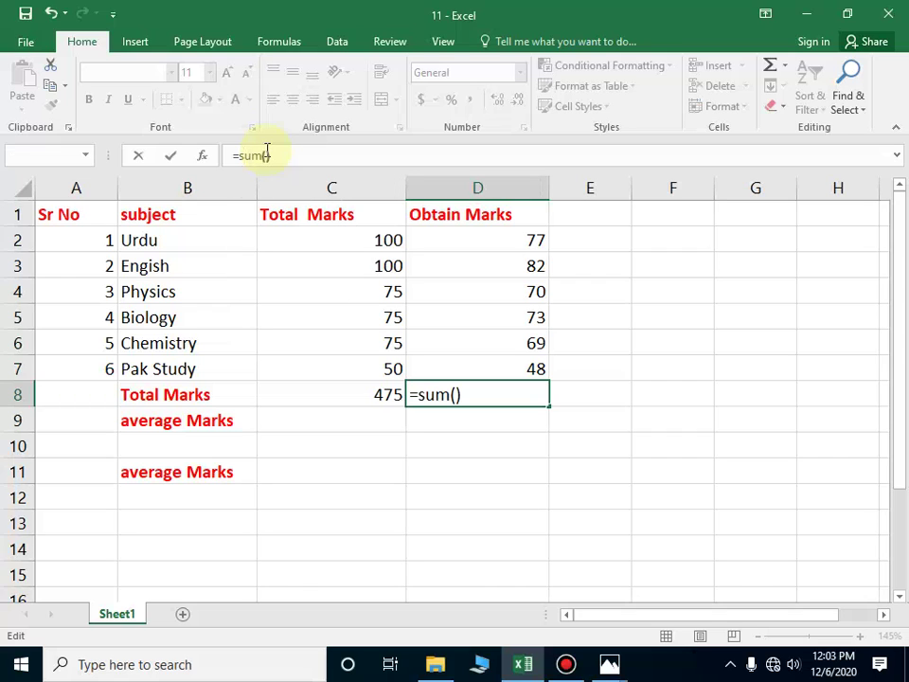
left_click(267, 152)
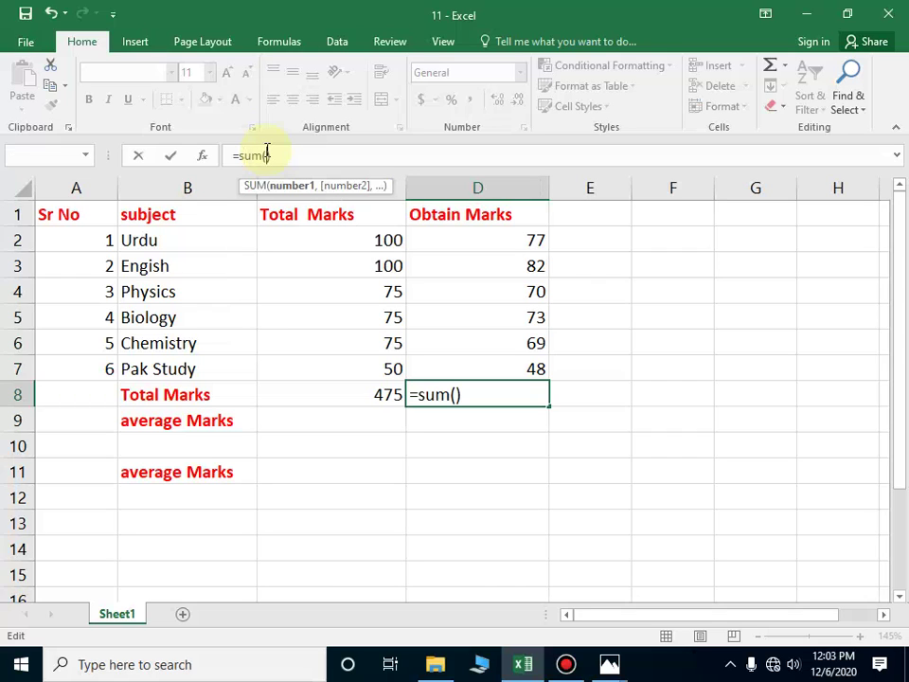
type("d2")
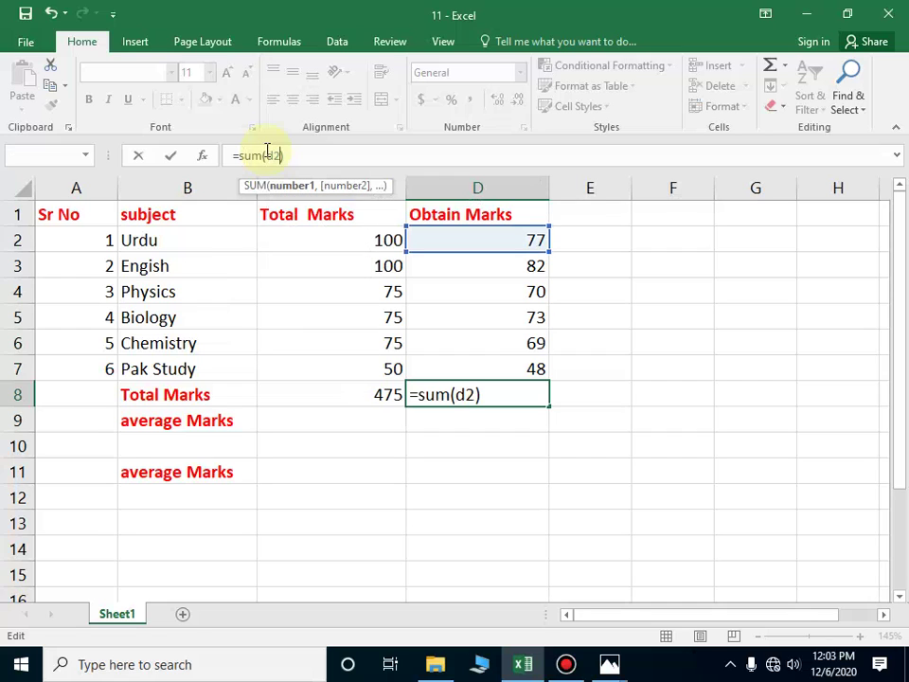
type(":d")
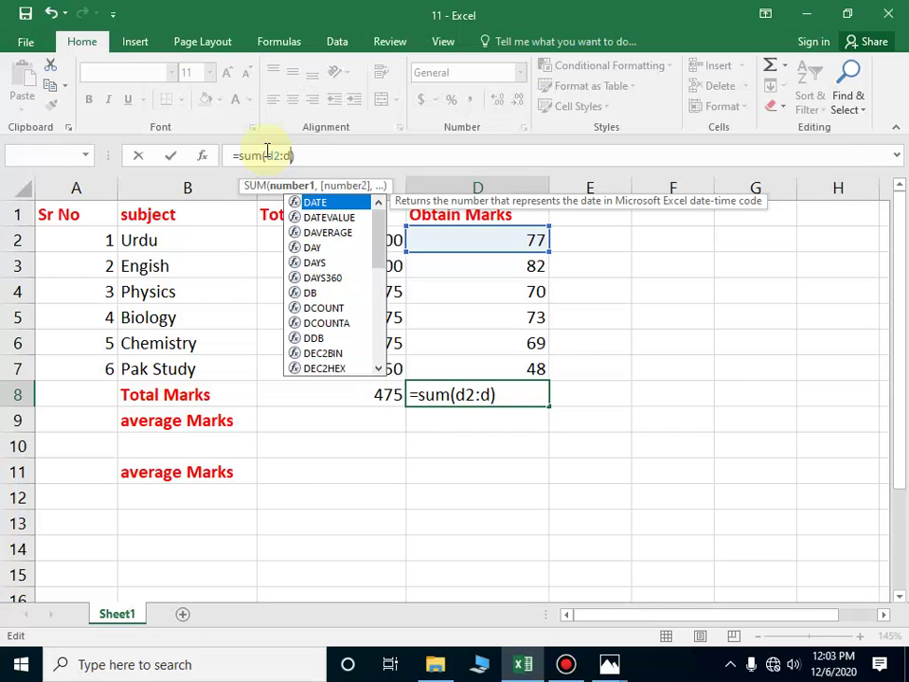
type("7")
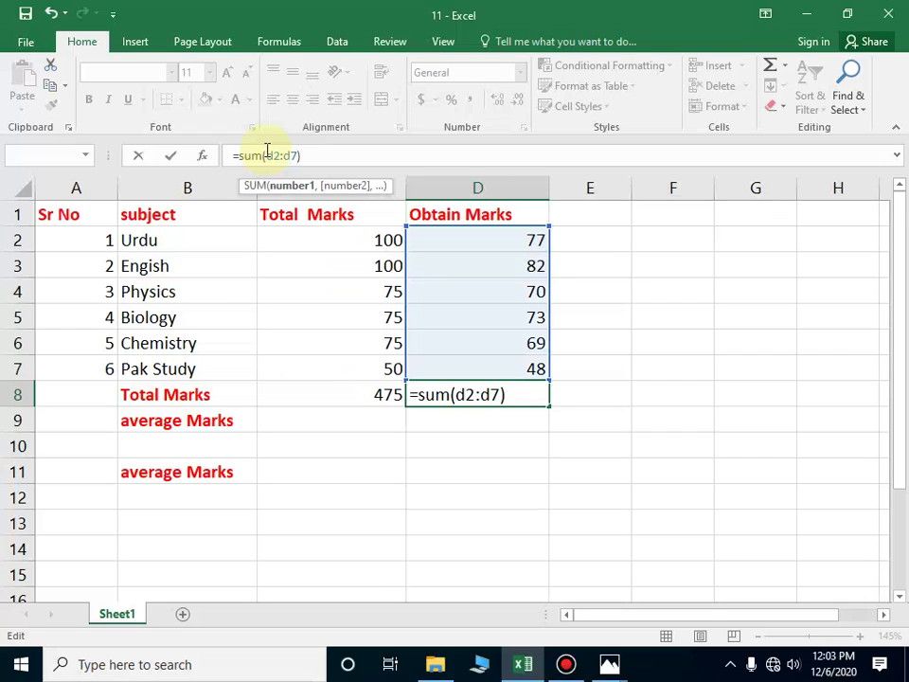
key("Return")
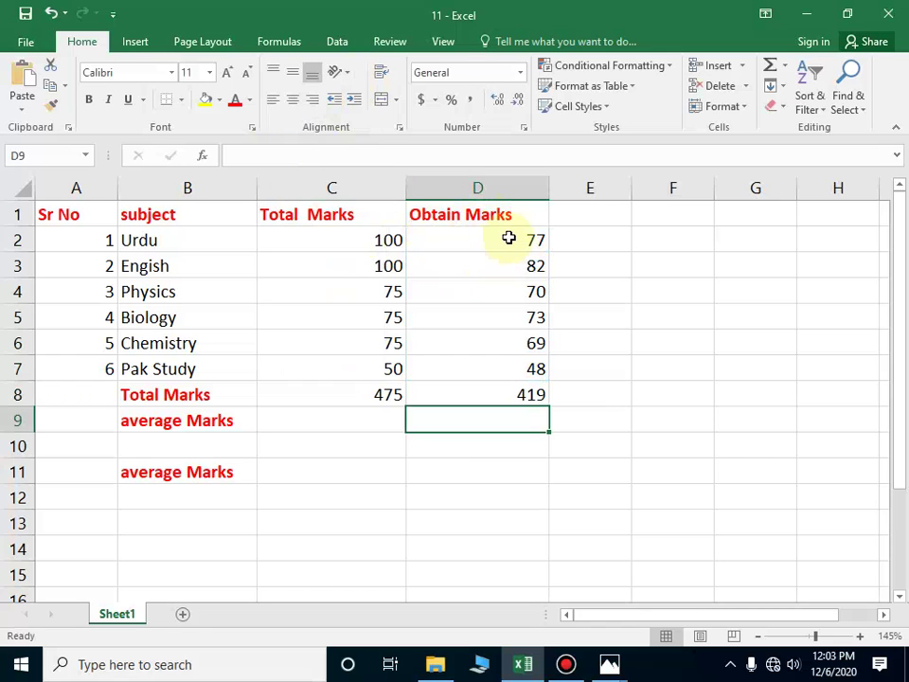
Use the AutoSum Average function on D2:D7 to put the average of the obtained marks in D9.
left_click_drag(509, 238, 499, 362)
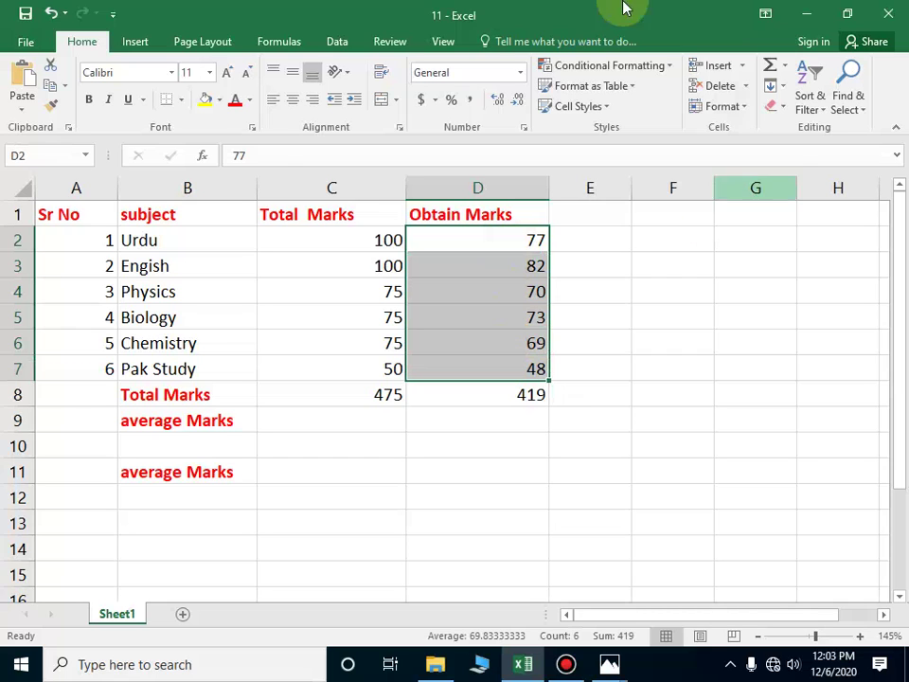
left_click(268, 45)
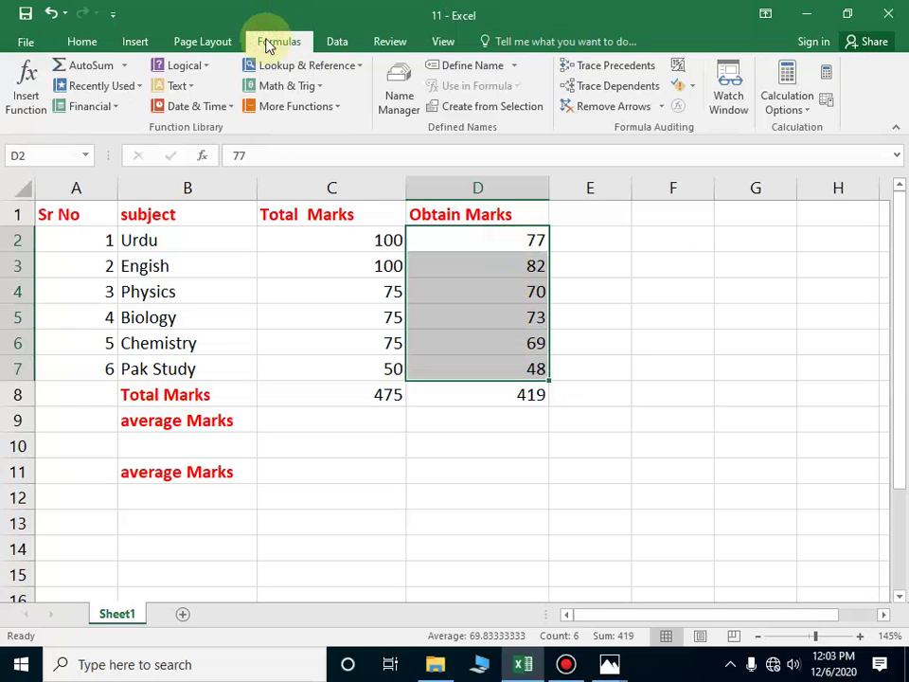
left_click(125, 65)
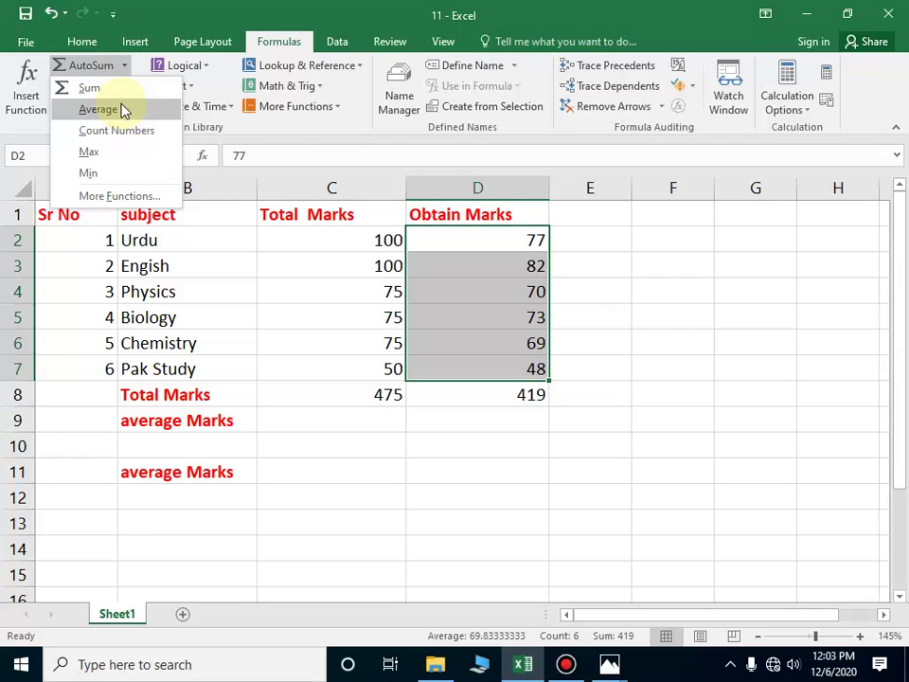
left_click(121, 110)
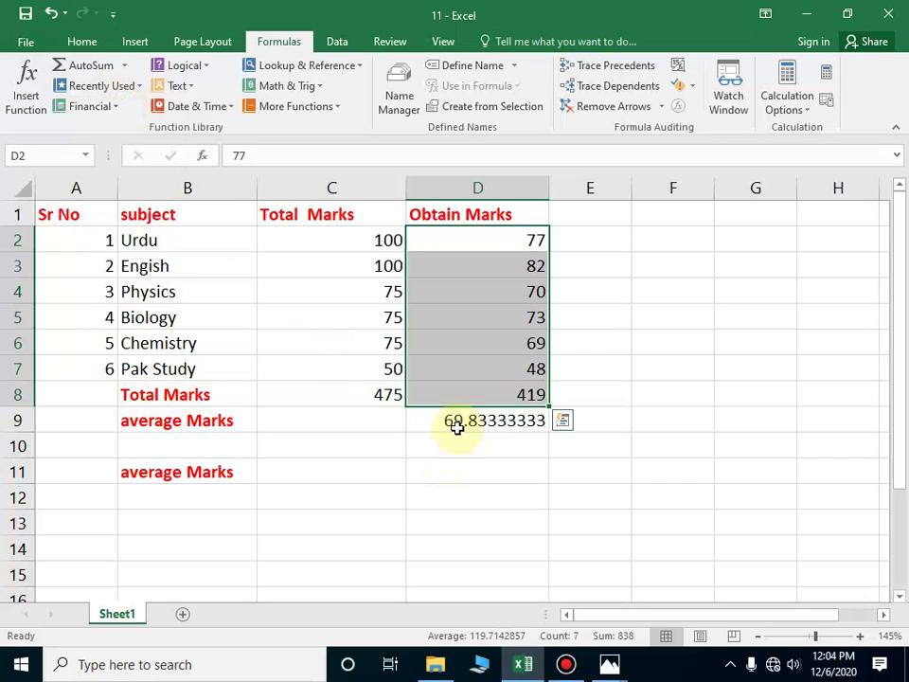
left_click(522, 445)
left_click(506, 424)
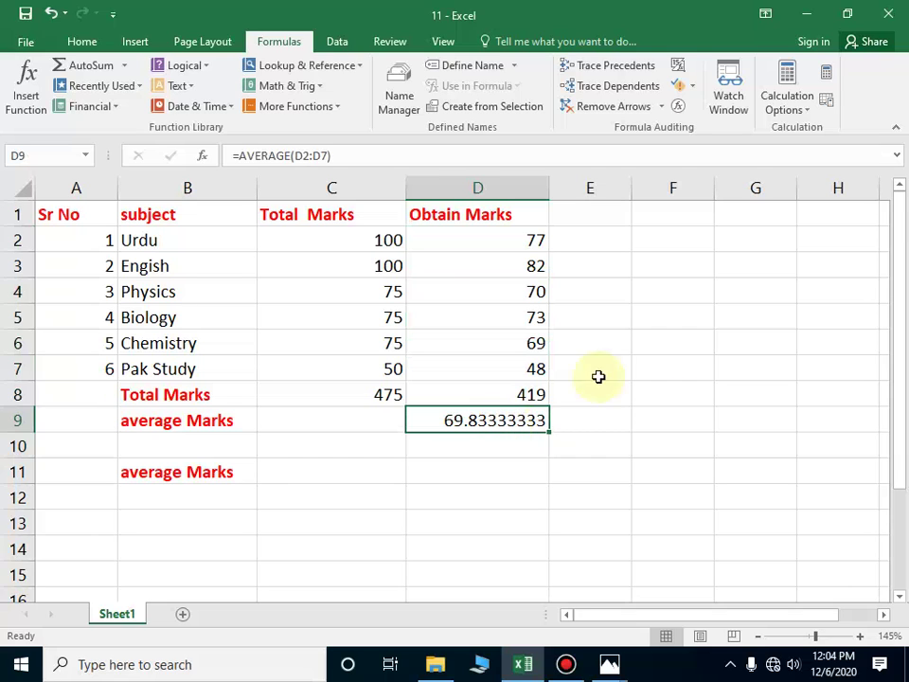
Use the AutoSum Average function on C2:C7 to put the average of the total marks in C9.
left_click_drag(351, 242, 353, 375)
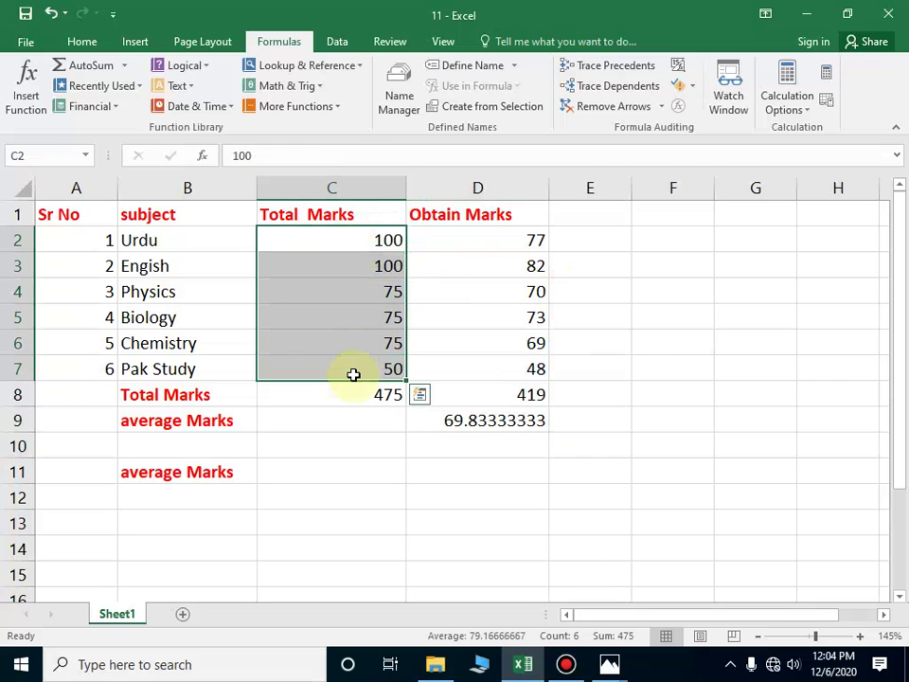
left_click(124, 68)
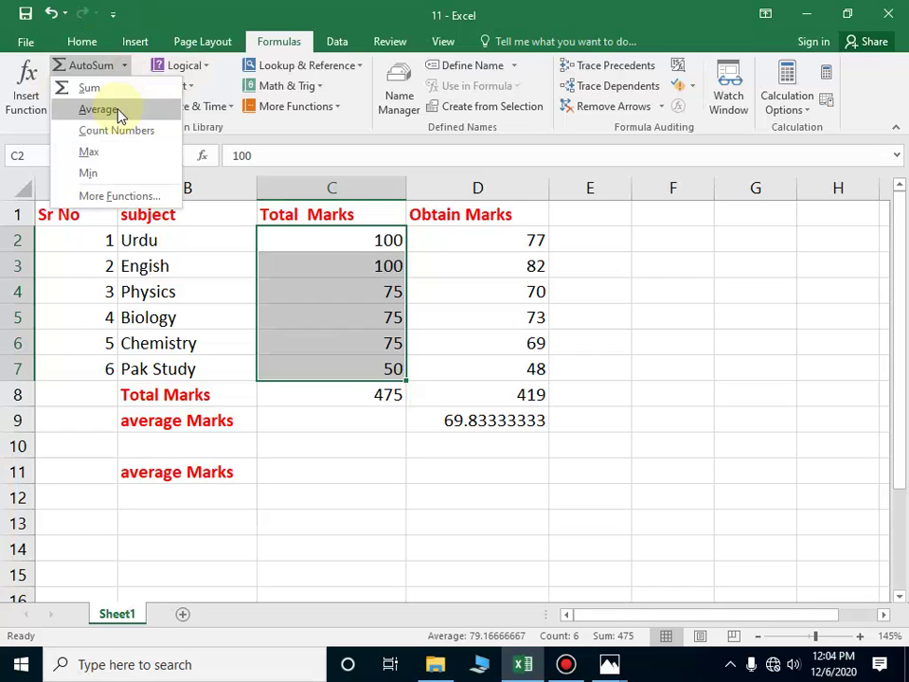
left_click(98, 109)
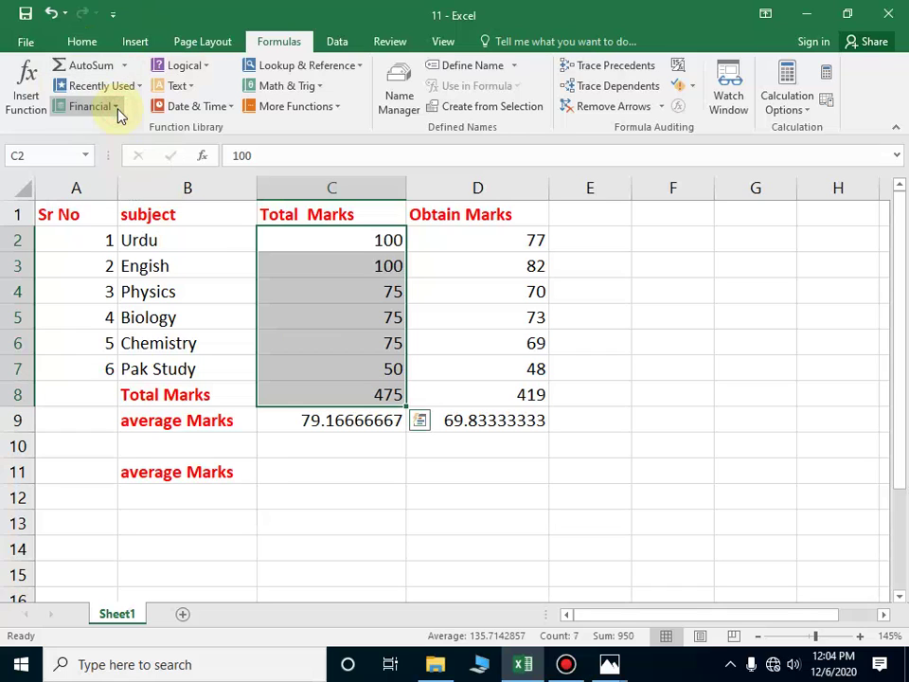
left_click(306, 447)
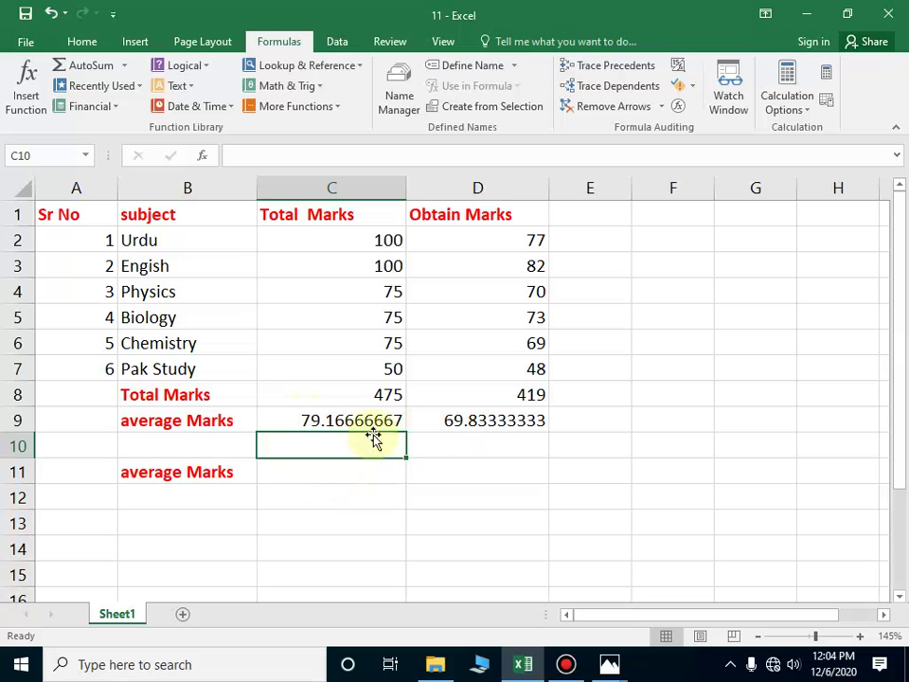
Calculate the average manually in cell C11 of the second average Marks row with the formula =475/6.
left_click(298, 475)
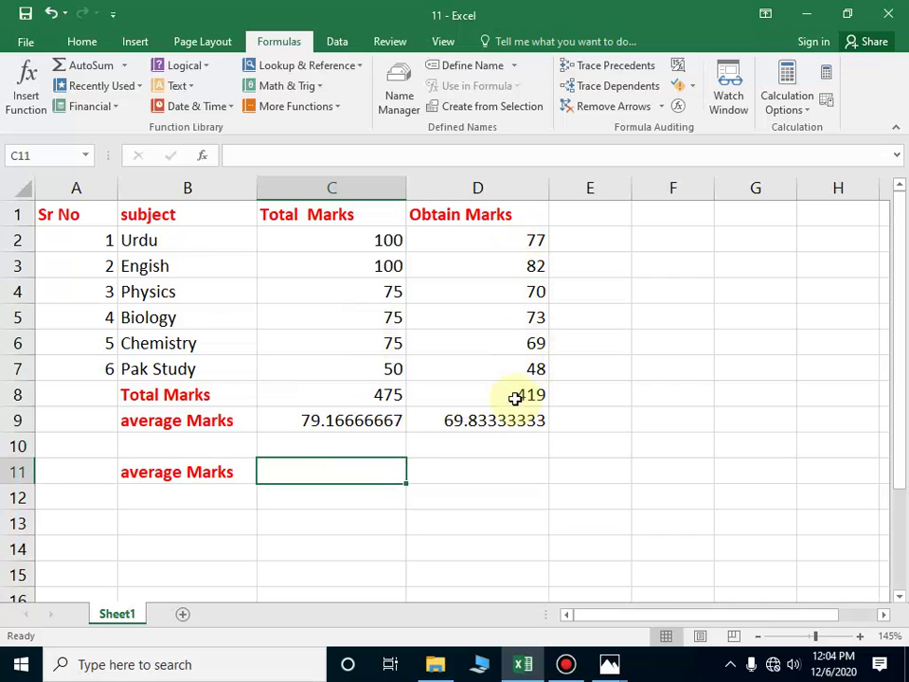
left_click(251, 150)
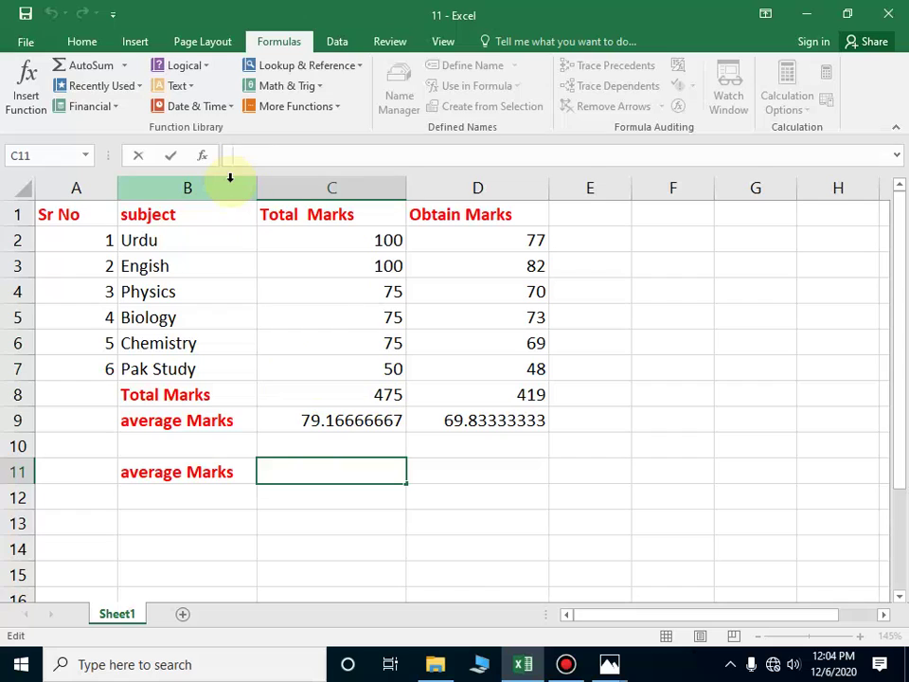
type("-")
key("BackSpace")
type("=475")
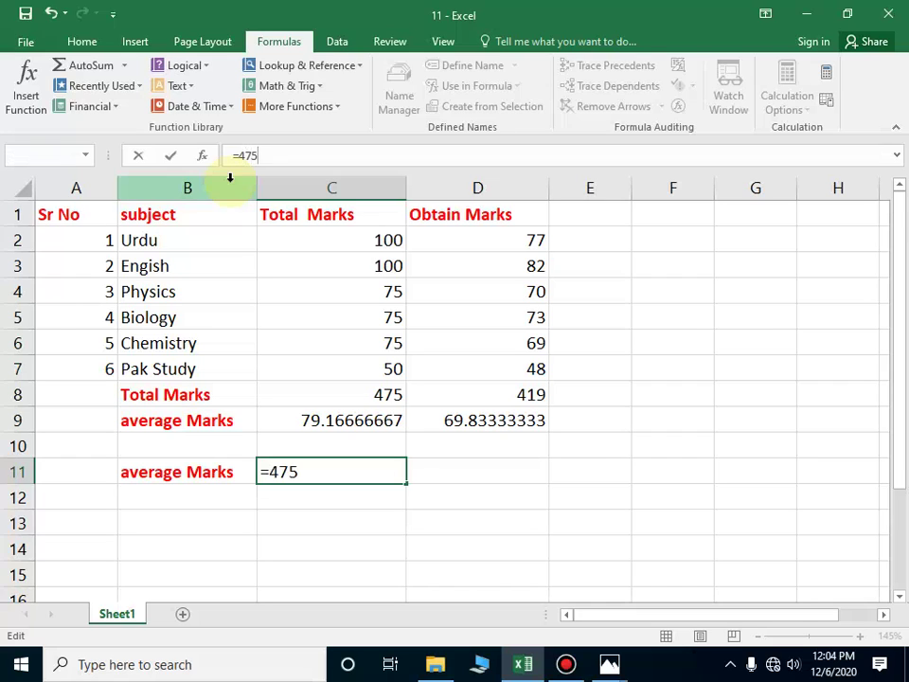
type("/6")
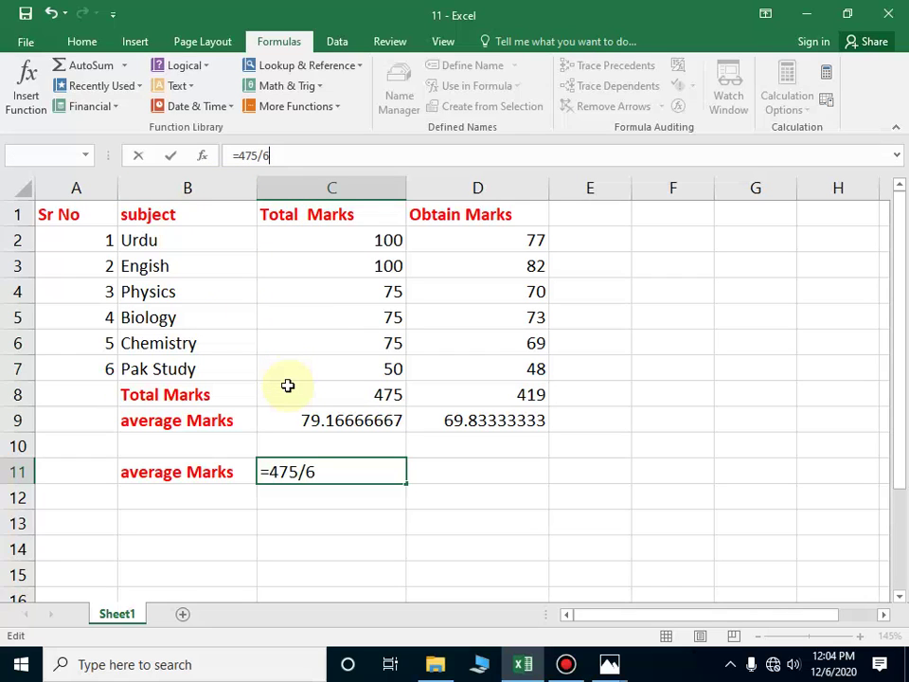
key("Return")
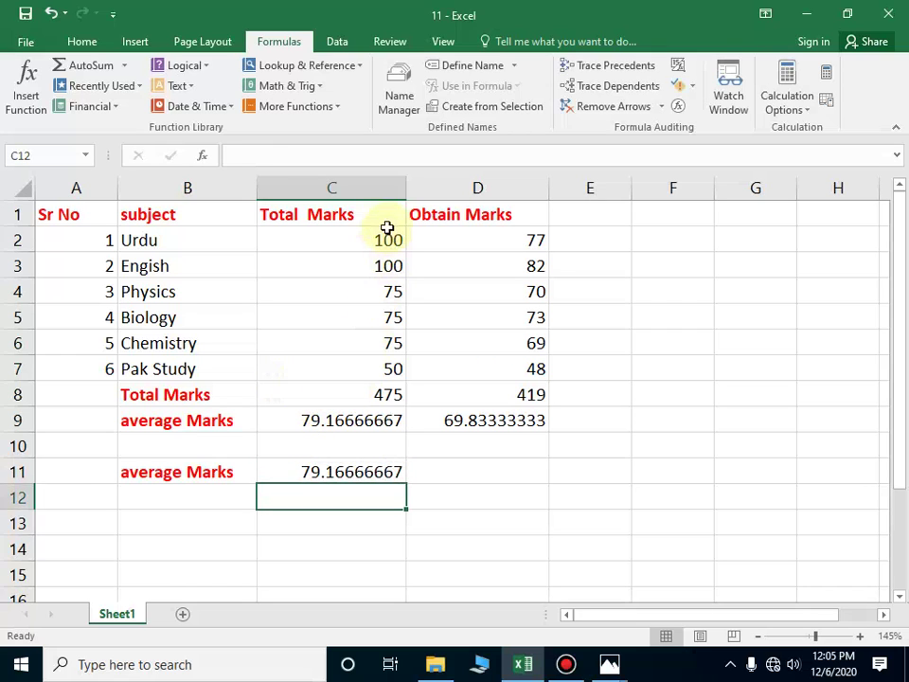
left_click(360, 472)
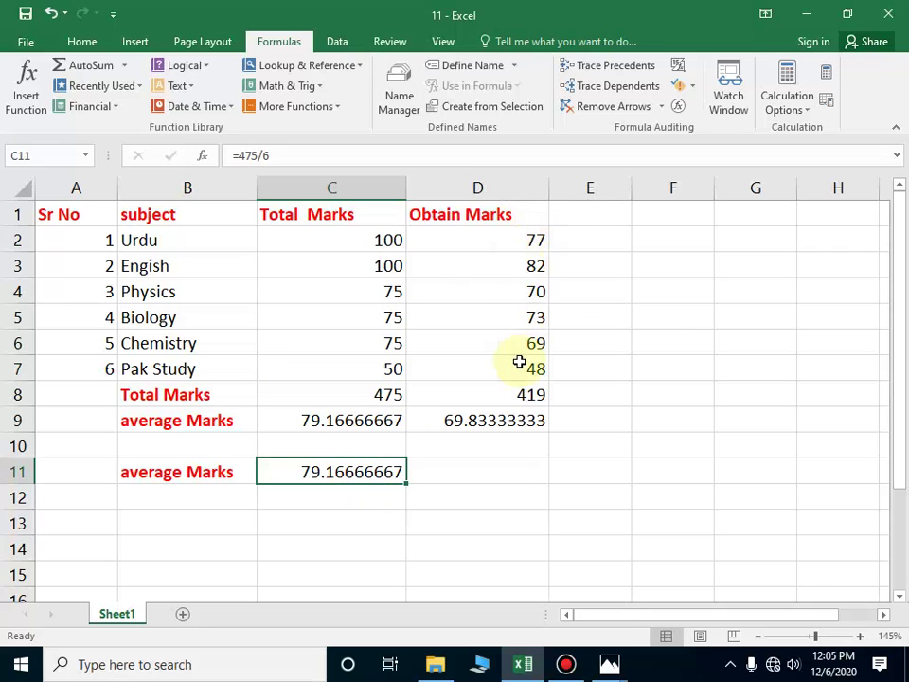
Change the manual average formula in C11 to =419/6 and compare it with the Obtain Marks average in D9.
left_click(254, 157)
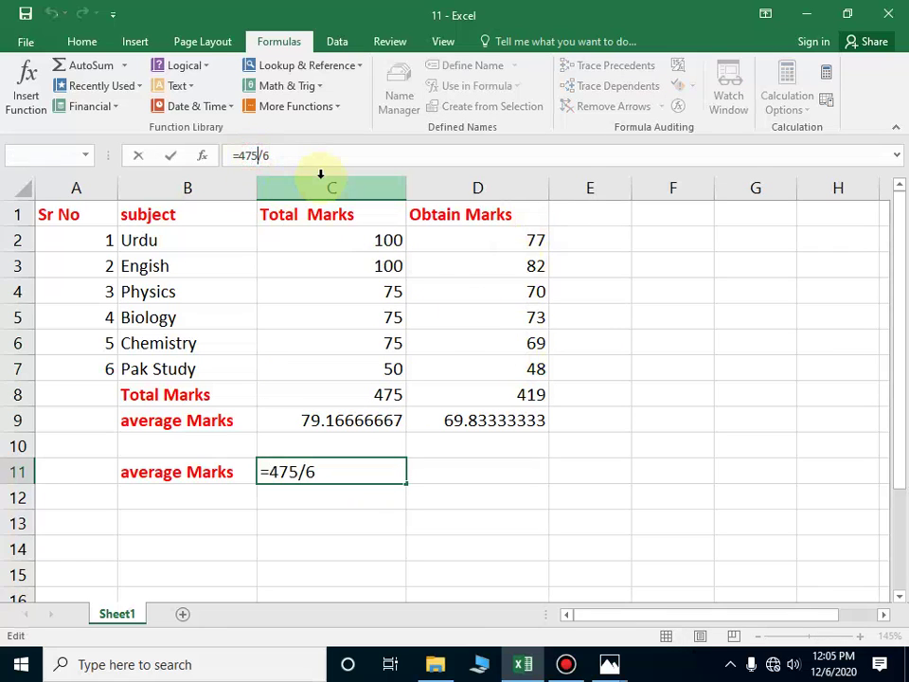
key("BackSpace")
key("BackSpace")
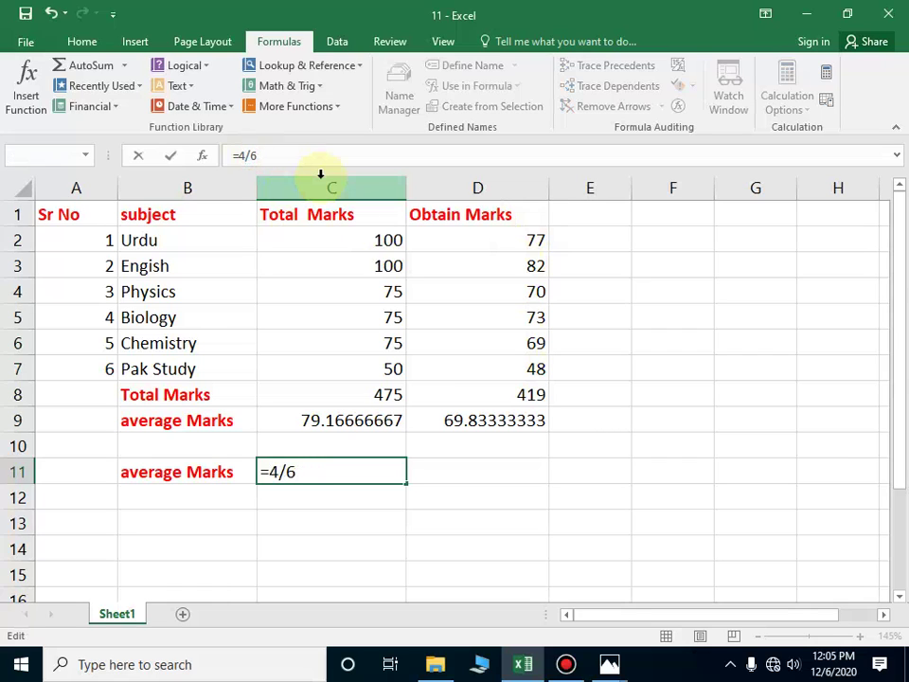
type("19")
key("Return")
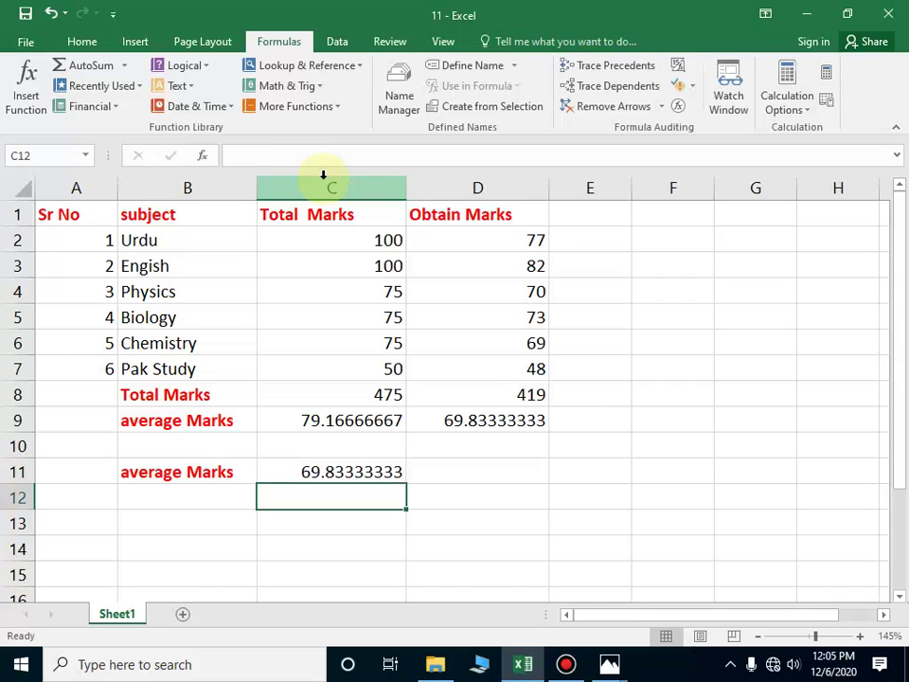
left_click(519, 420)
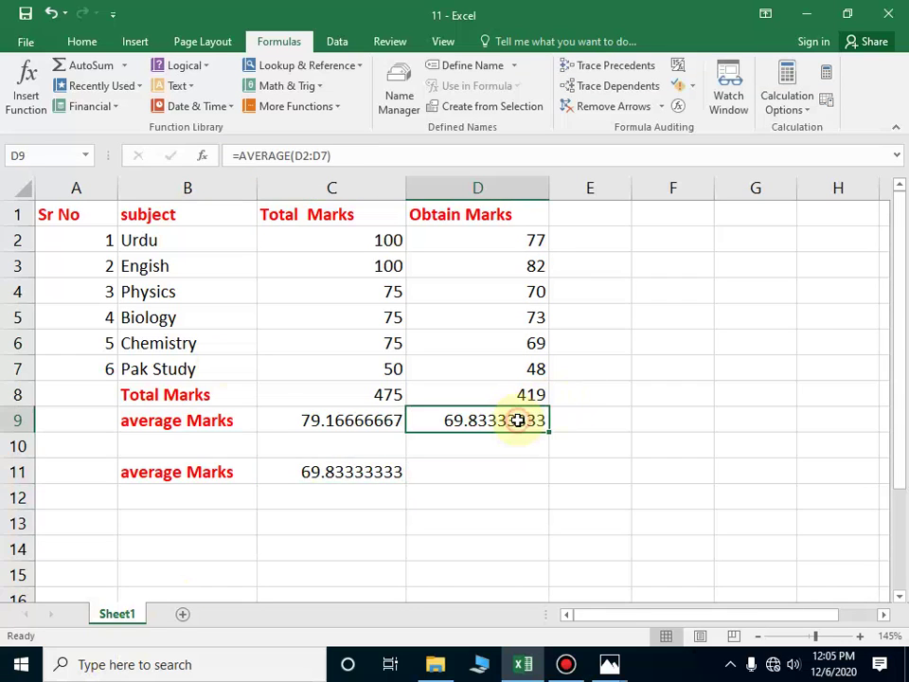
left_click(348, 469)
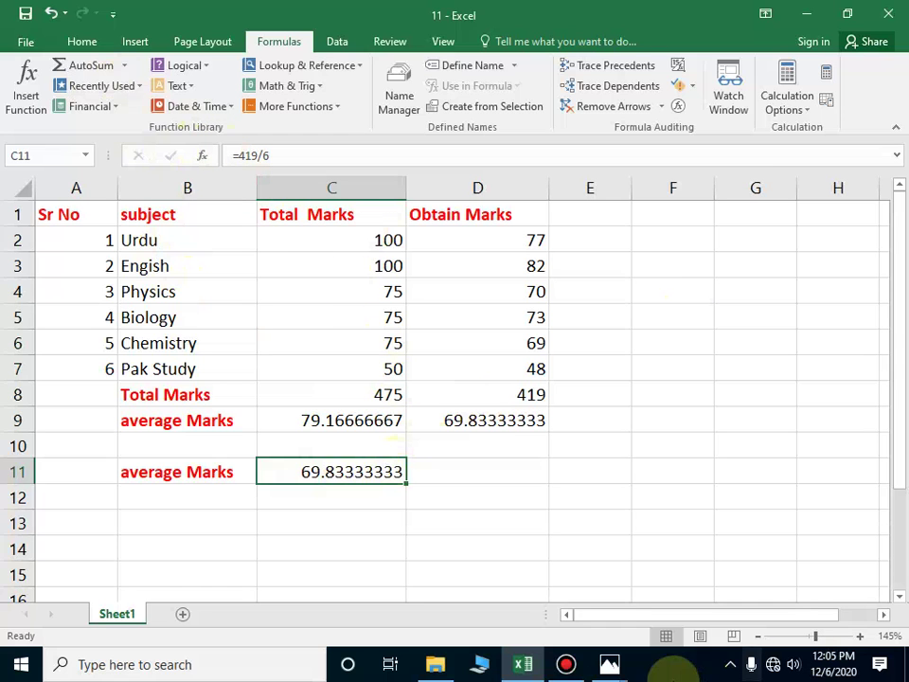
Switch to the Photos window showing logo.png, the closing contact slide, and display it full screen.
left_click(609, 667)
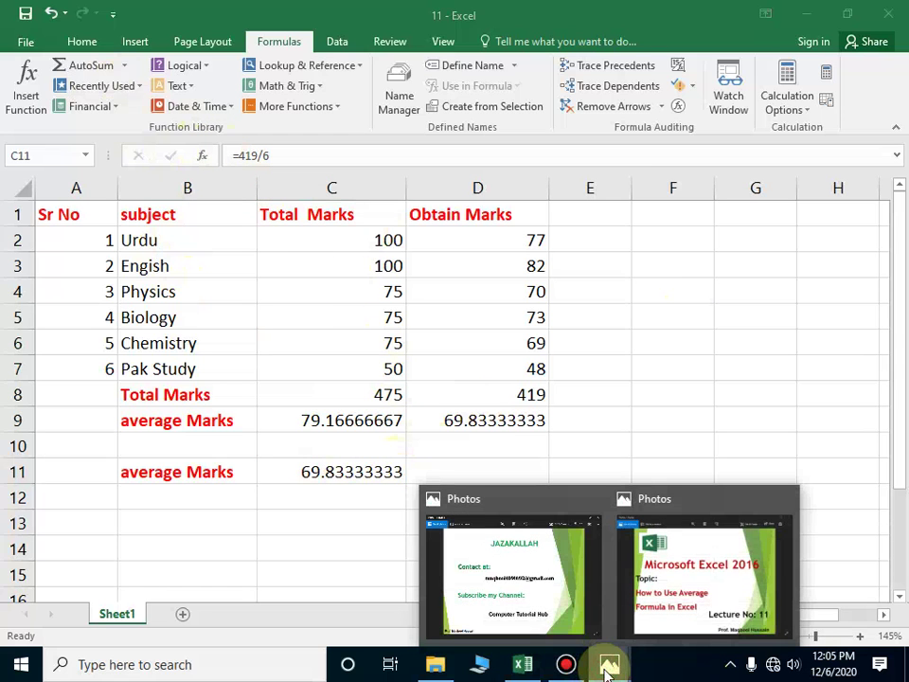
left_click(526, 592)
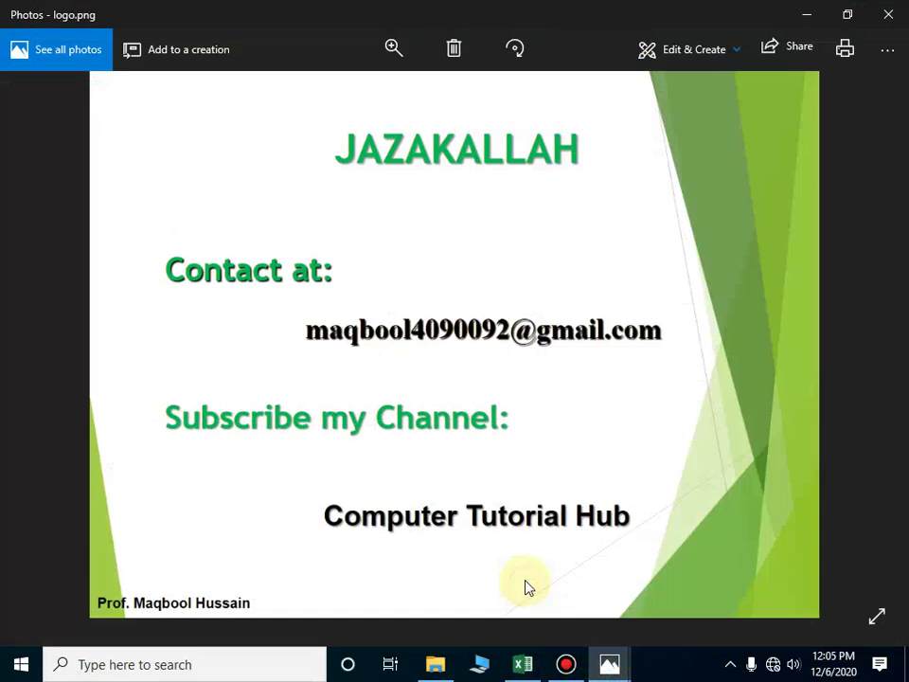
left_click(879, 617)
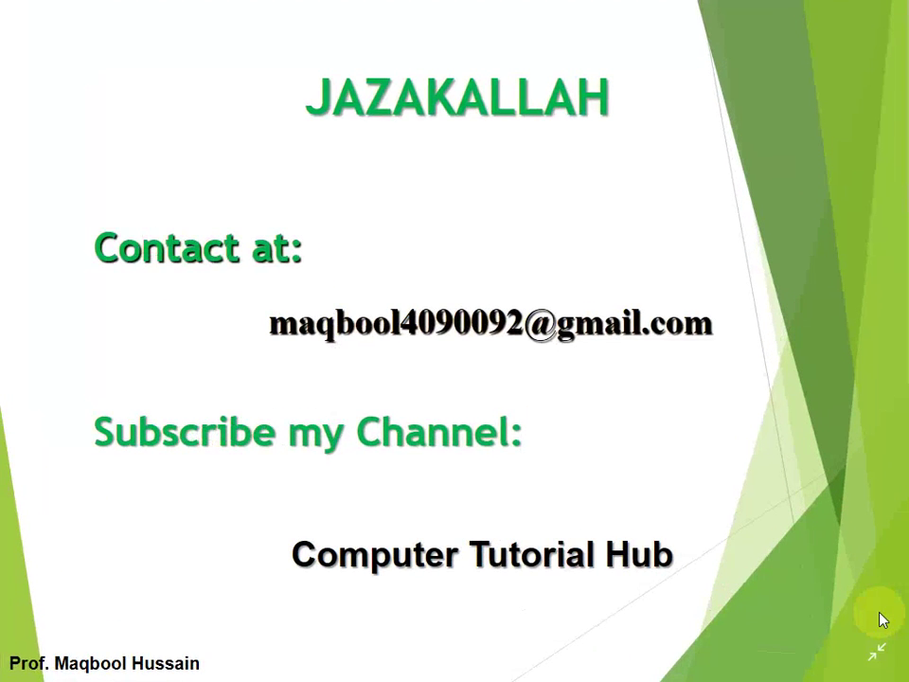